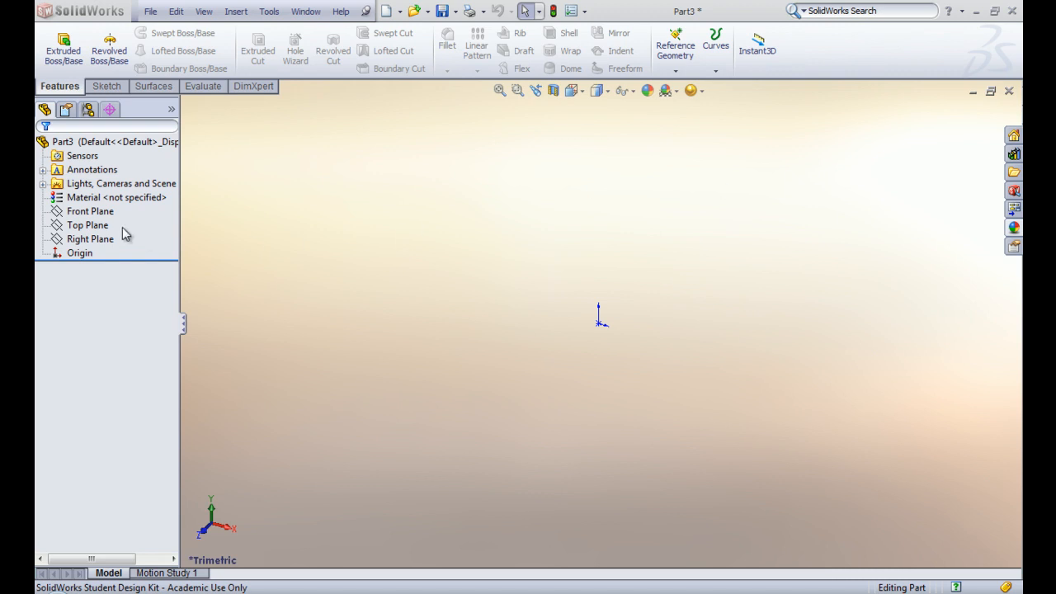
Sketch a circle centred on the origin on the Top Plane
{"action": "left_click", "coordinate": [99, 228]}
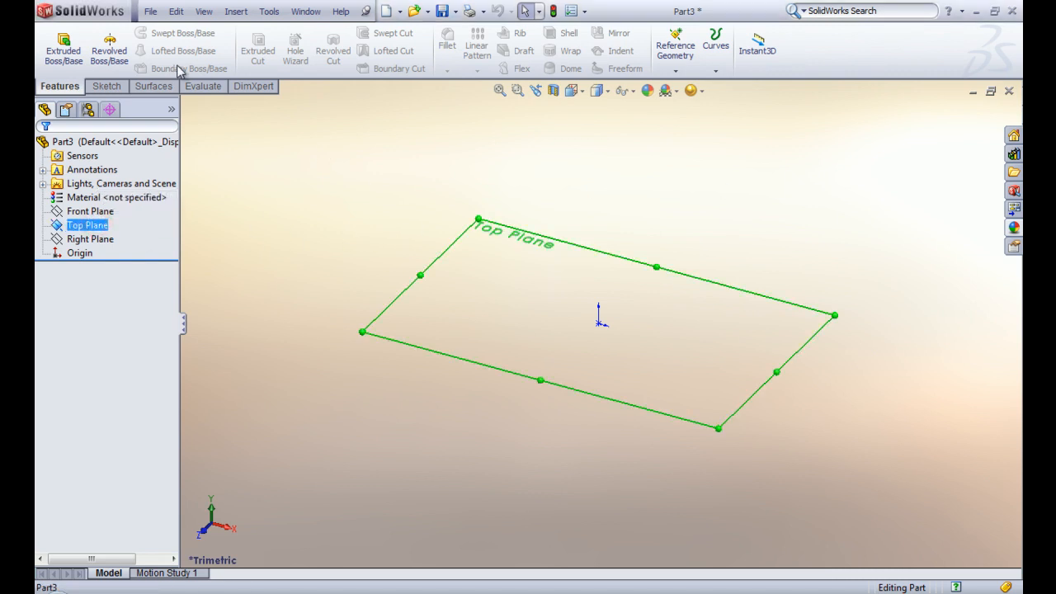
{"action": "left_click", "coordinate": [106, 89]}
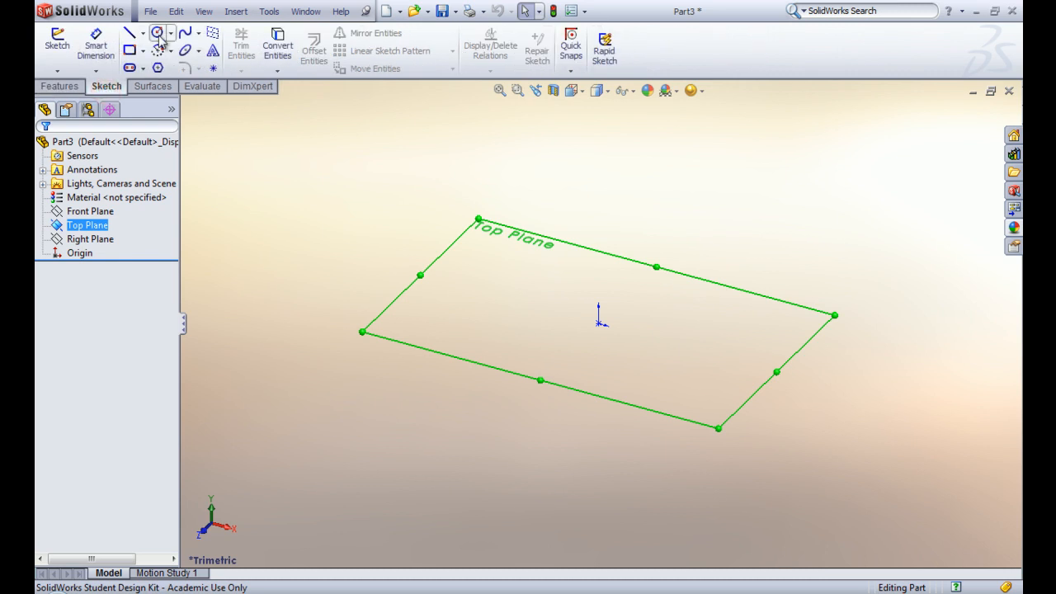
{"action": "left_click", "coordinate": [157, 33]}
{"action": "left_click", "coordinate": [600, 322]}
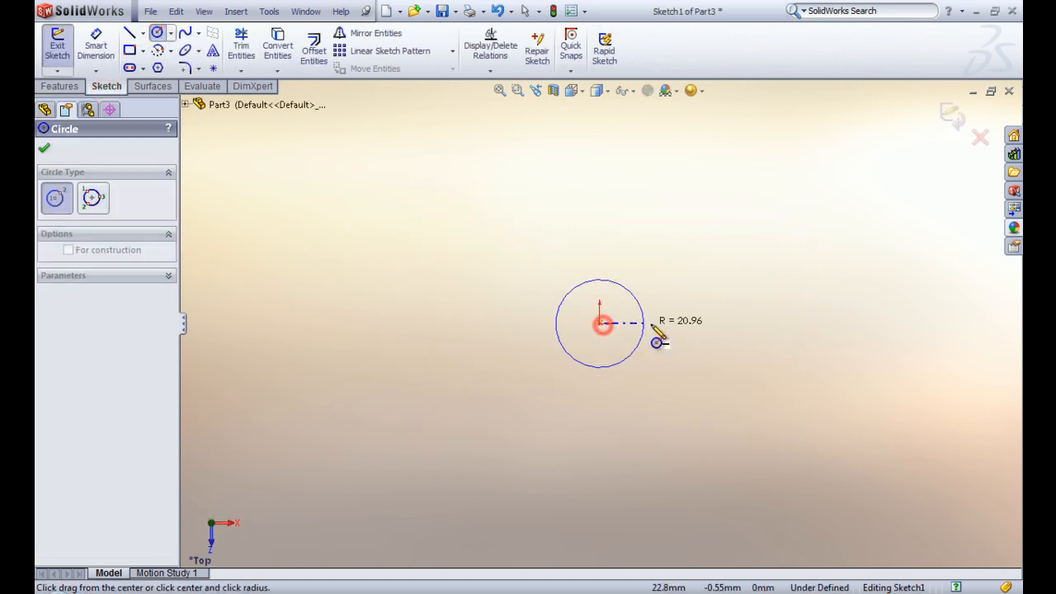
{"action": "left_click", "coordinate": [678, 337]}
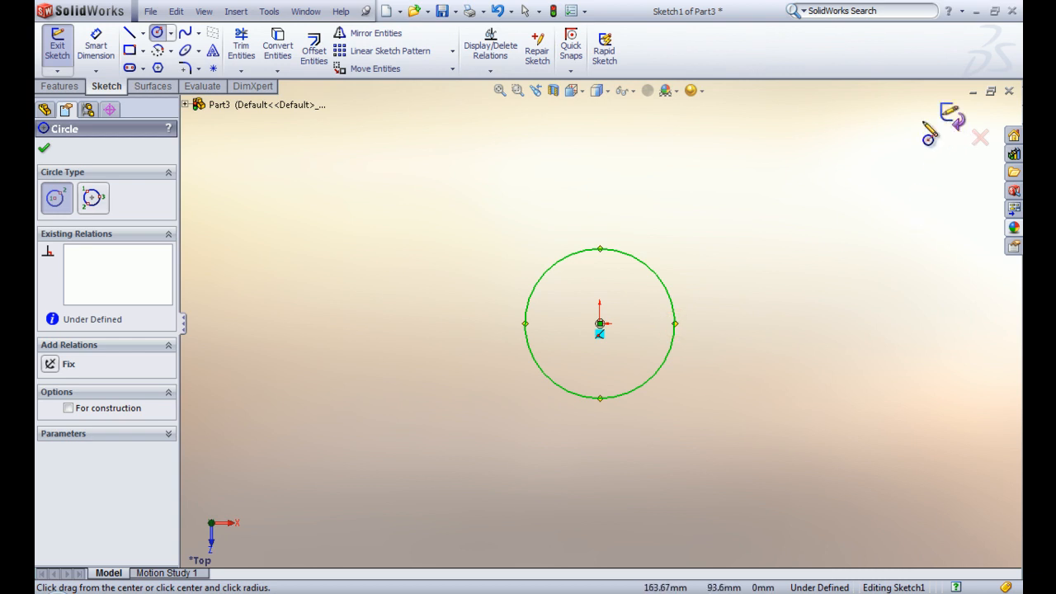
{"action": "left_click", "coordinate": [237, 12]}
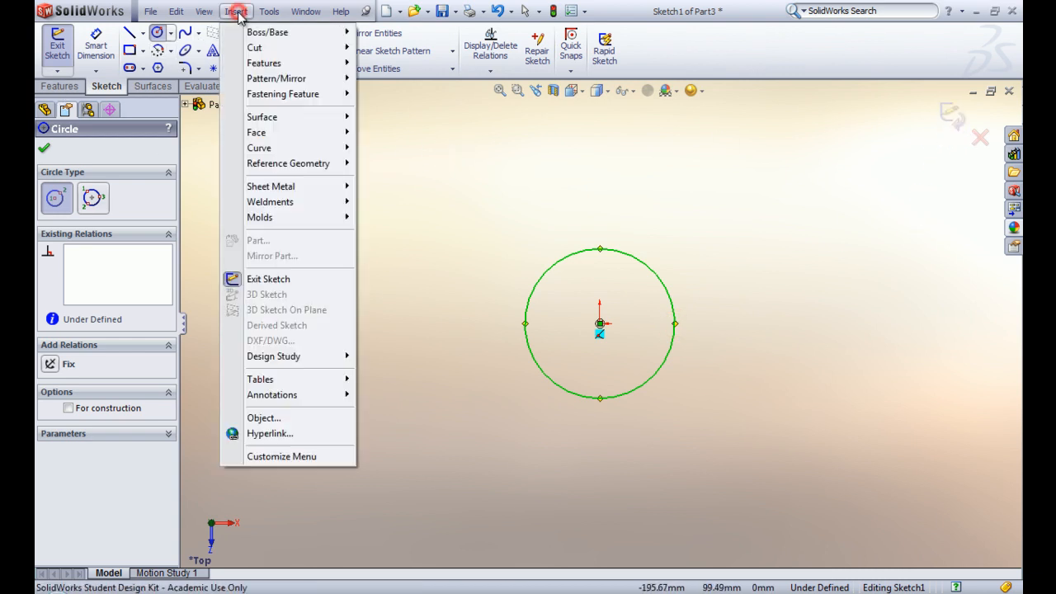
{"action": "left_click", "coordinate": [361, 140]}
{"action": "left_click", "coordinate": [359, 135]}
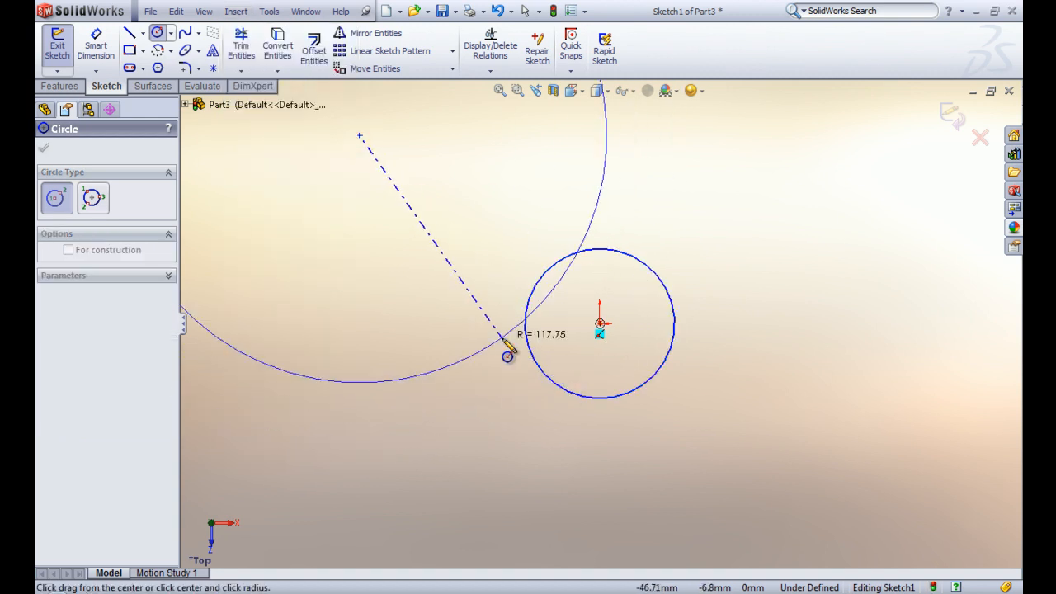
{"action": "key", "text": "Escape"}
Start a Helix/Spiral curve from the sketched circle in isometric view, defined by Height and Revolution
{"action": "key", "text": "space"}
{"action": "left_click", "coordinate": [530, 459]}
{"action": "left_click", "coordinate": [244, 16]}
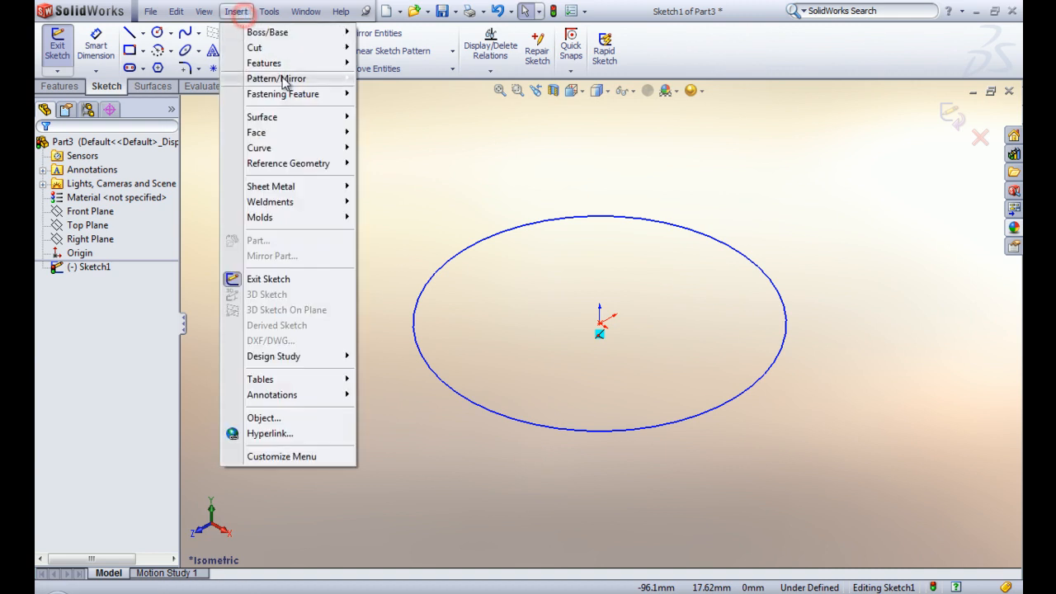
{"action": "mouse_move", "coordinate": [289, 148]}
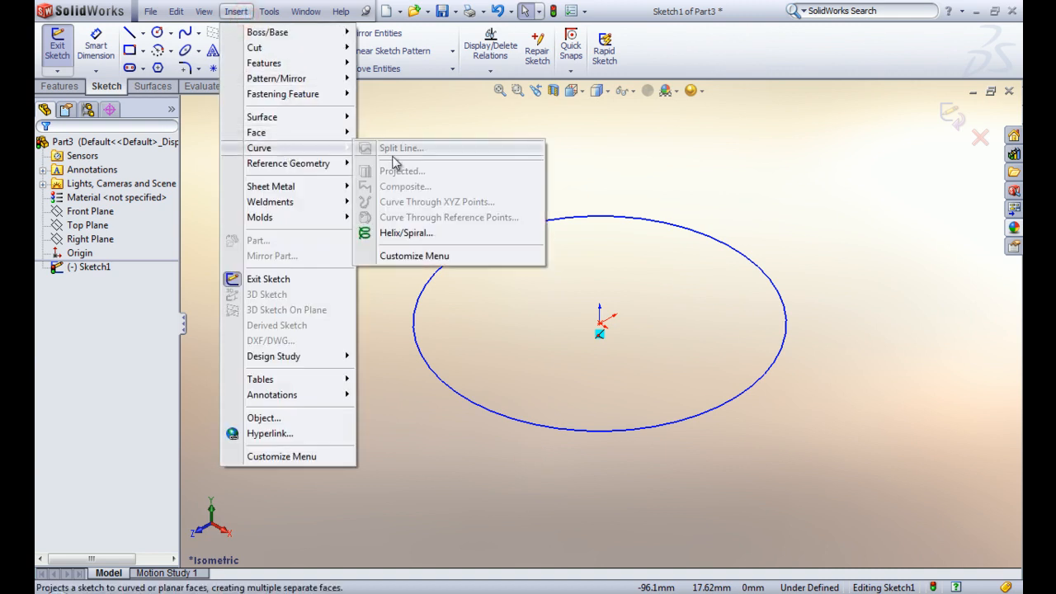
{"action": "left_click", "coordinate": [408, 233]}
{"action": "key", "text": "z"}
{"action": "key", "text": "z"}
{"action": "left_click", "coordinate": [157, 194]}
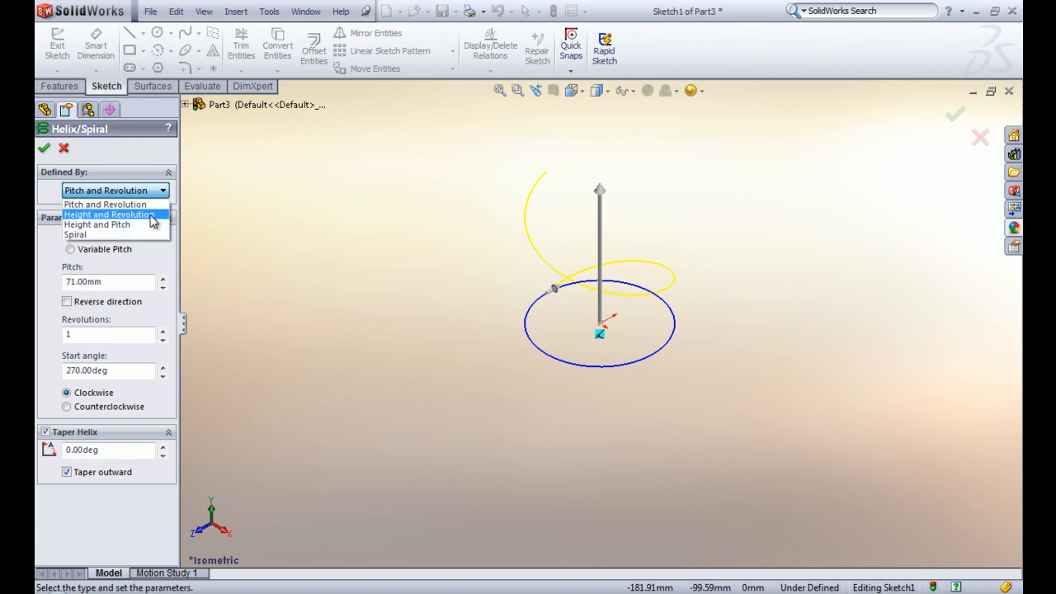
{"action": "left_click", "coordinate": [151, 221]}
Set the helix height to 400 mm with 10 revolutions and create the curve
{"action": "left_click", "coordinate": [133, 247]}
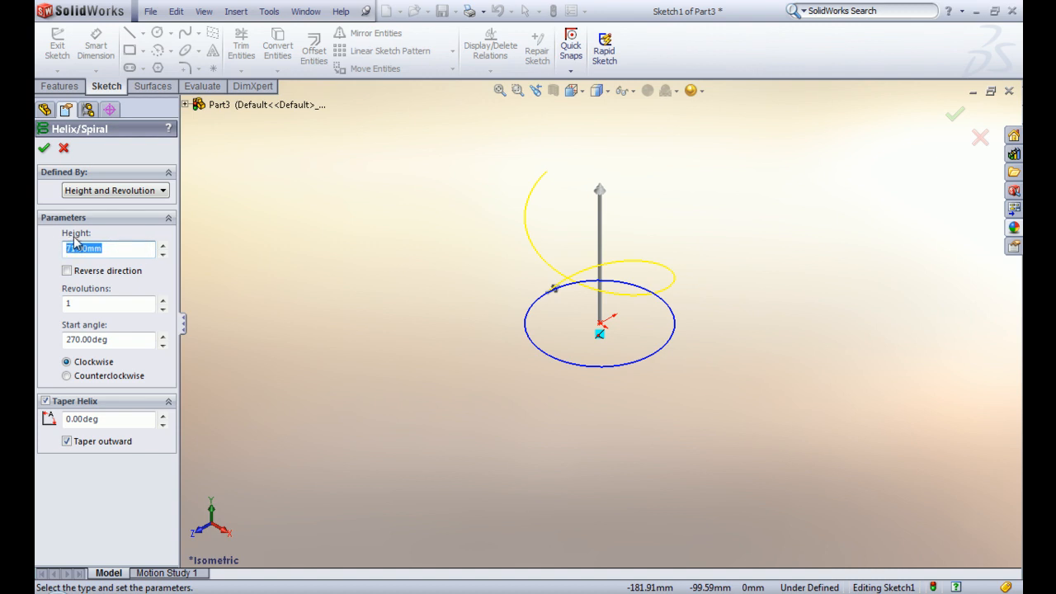
{"action": "type", "text": "400"}
{"action": "left_click", "coordinate": [57, 248]}
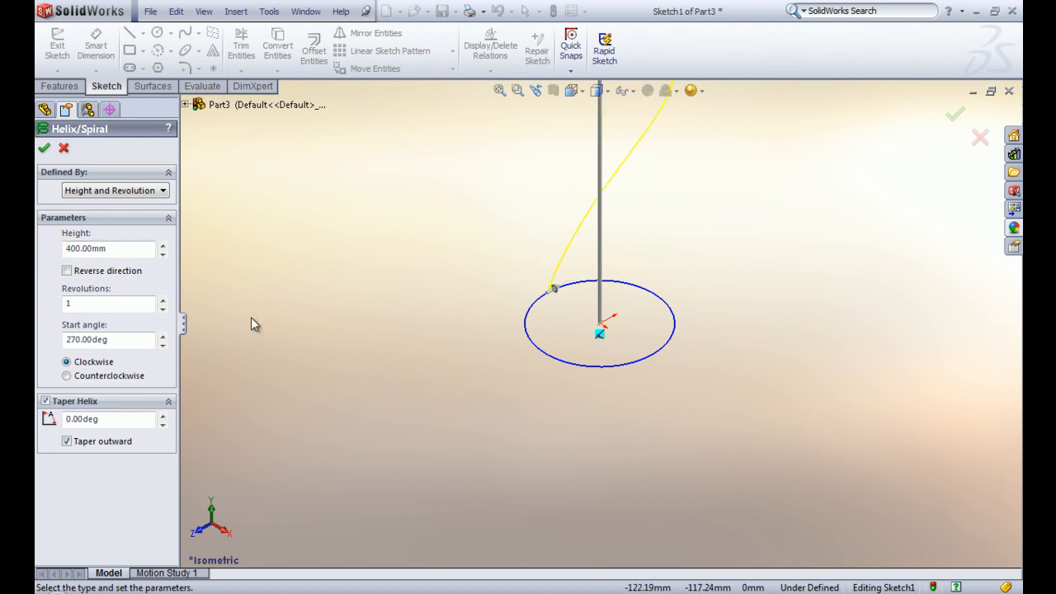
{"action": "key", "text": "f"}
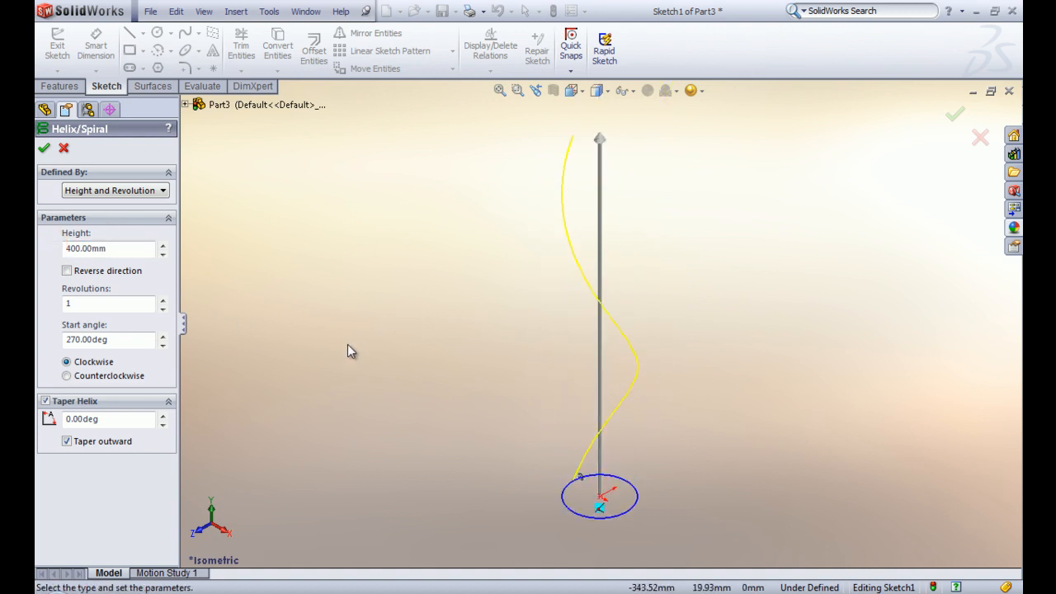
{"action": "left_click", "coordinate": [144, 303]}
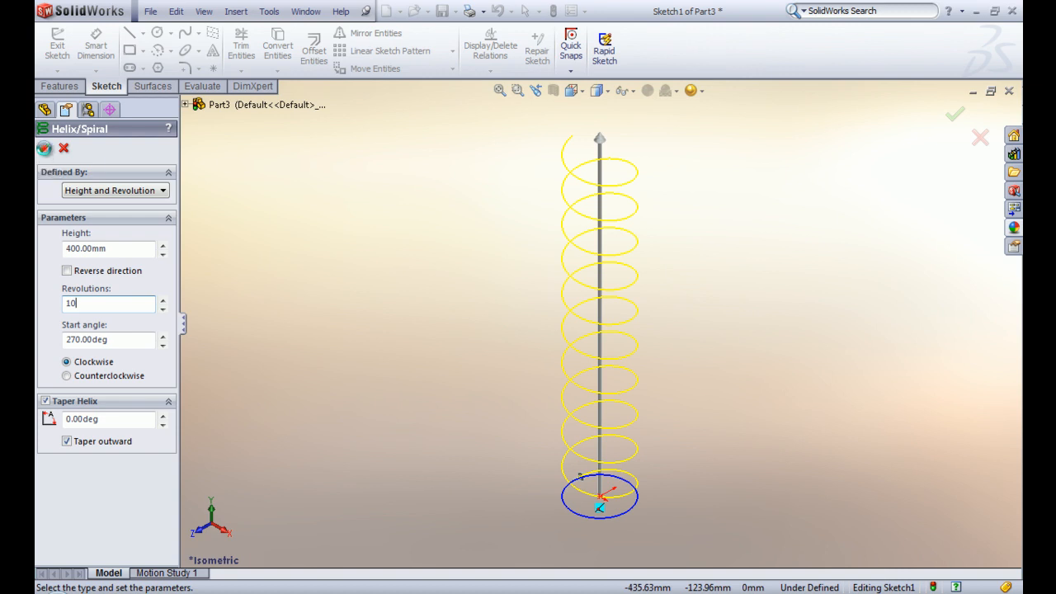
{"action": "left_click", "coordinate": [45, 150]}
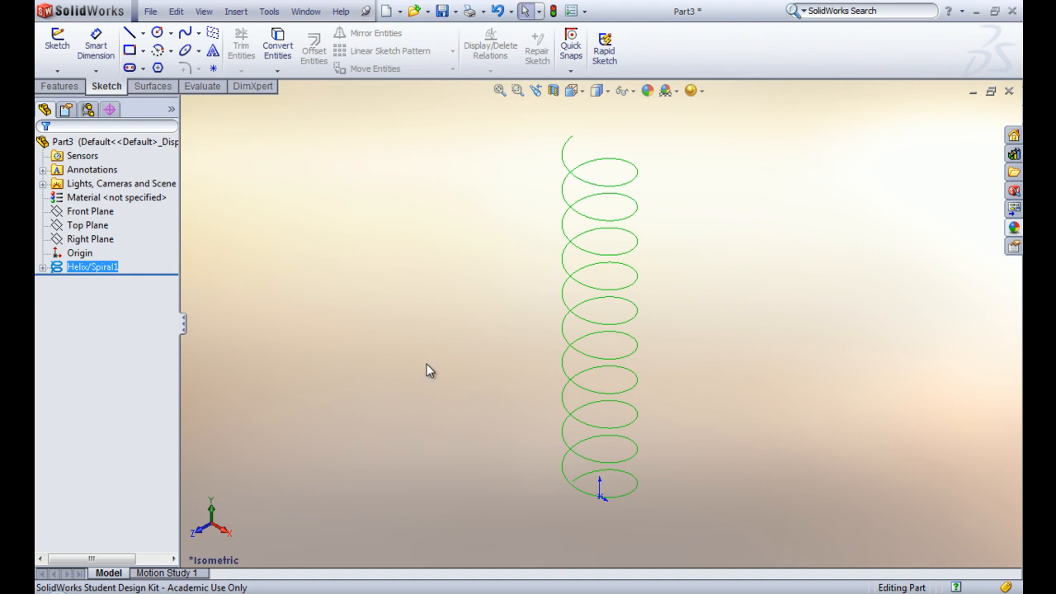
Create a reference plane perpendicular to the helix and coincident with its lower end point
{"action": "left_click", "coordinate": [61, 87]}
{"action": "left_click", "coordinate": [673, 71]}
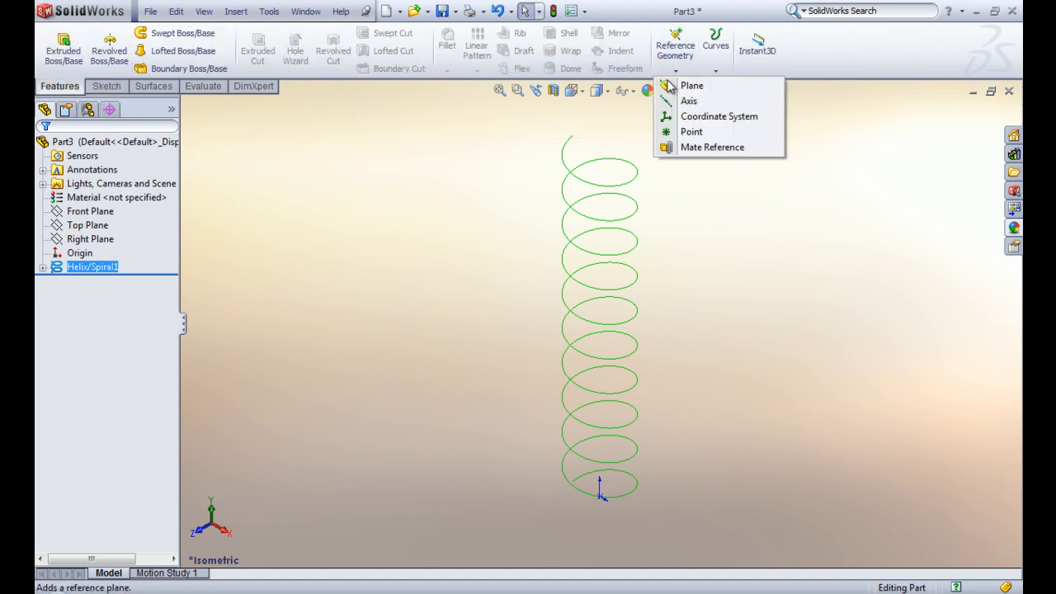
{"action": "left_click", "coordinate": [690, 85]}
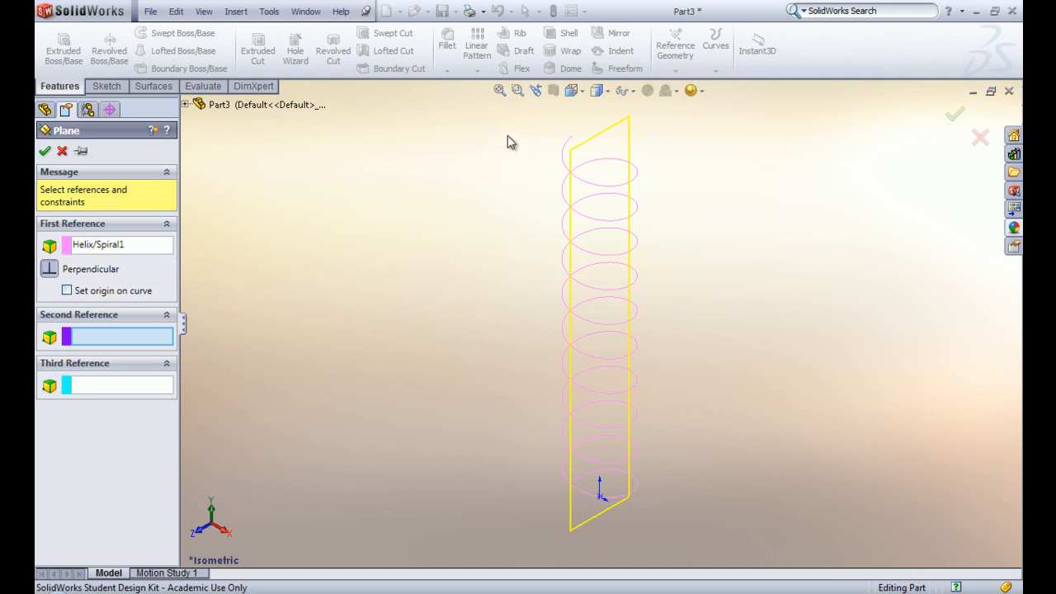
{"action": "scroll", "coordinate": [509, 464], "scroll_direction": "down", "scroll_amount": 3}
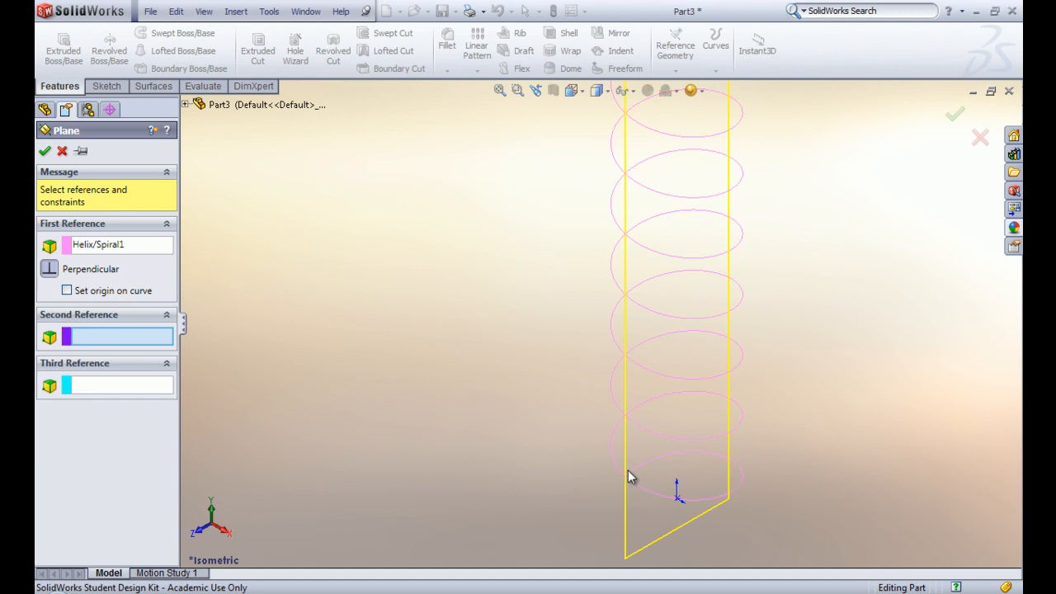
{"action": "left_click", "coordinate": [630, 472]}
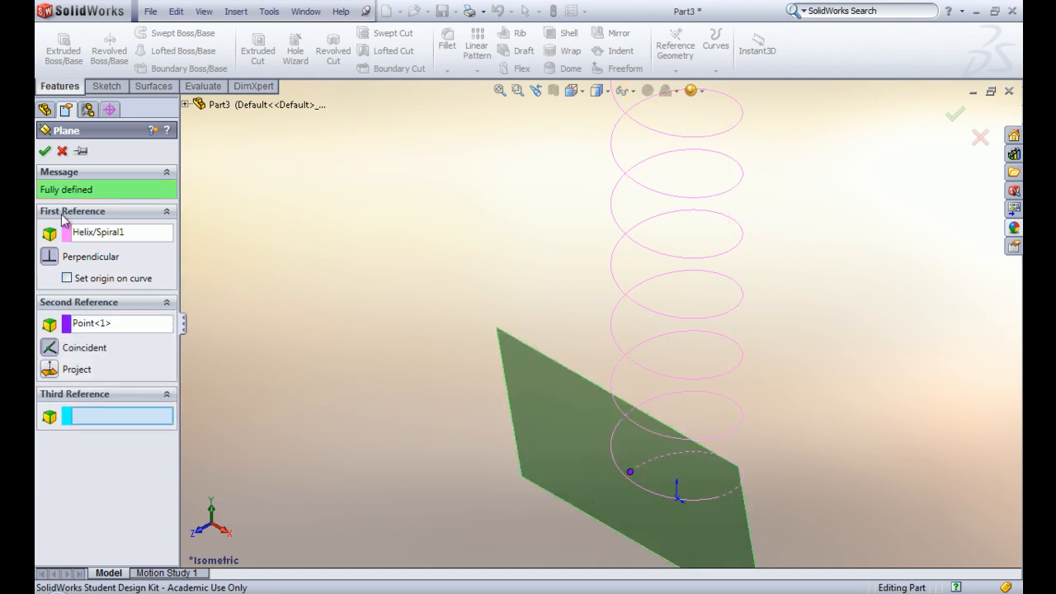
{"action": "left_click", "coordinate": [45, 152]}
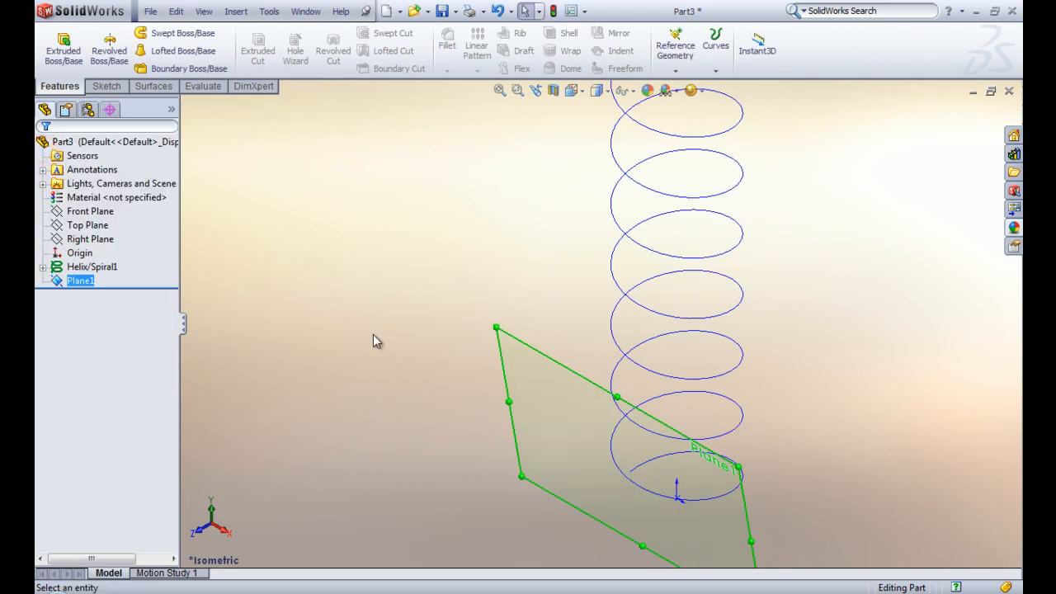
Sketch a circle of about 6 mm radius on the new plane, beside the helix's lower end
{"action": "key", "text": "space"}
{"action": "left_click", "coordinate": [404, 384]}
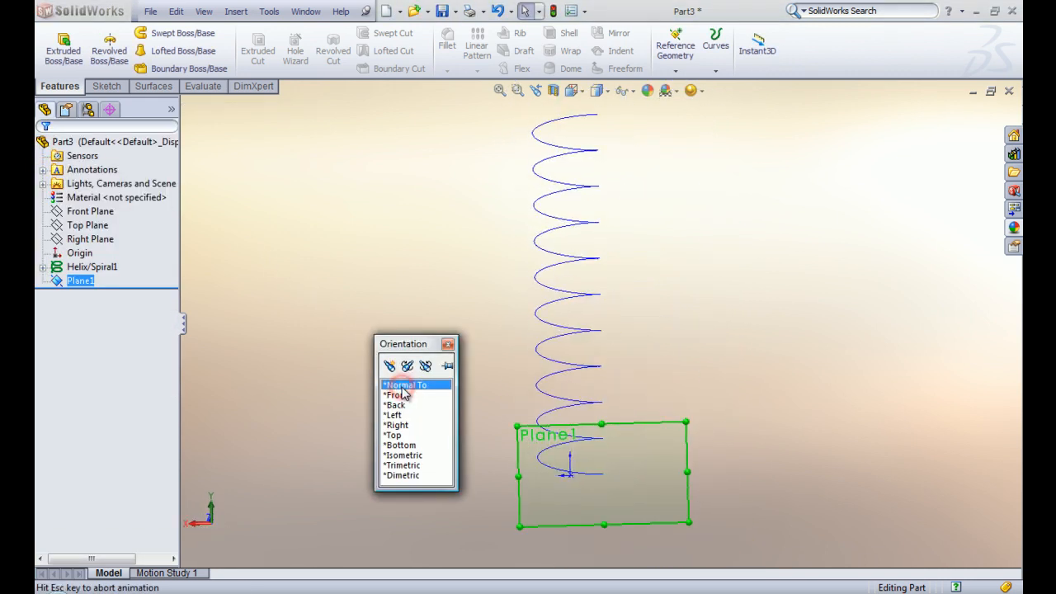
{"action": "scroll", "coordinate": [608, 495], "scroll_direction": "down", "scroll_amount": 5}
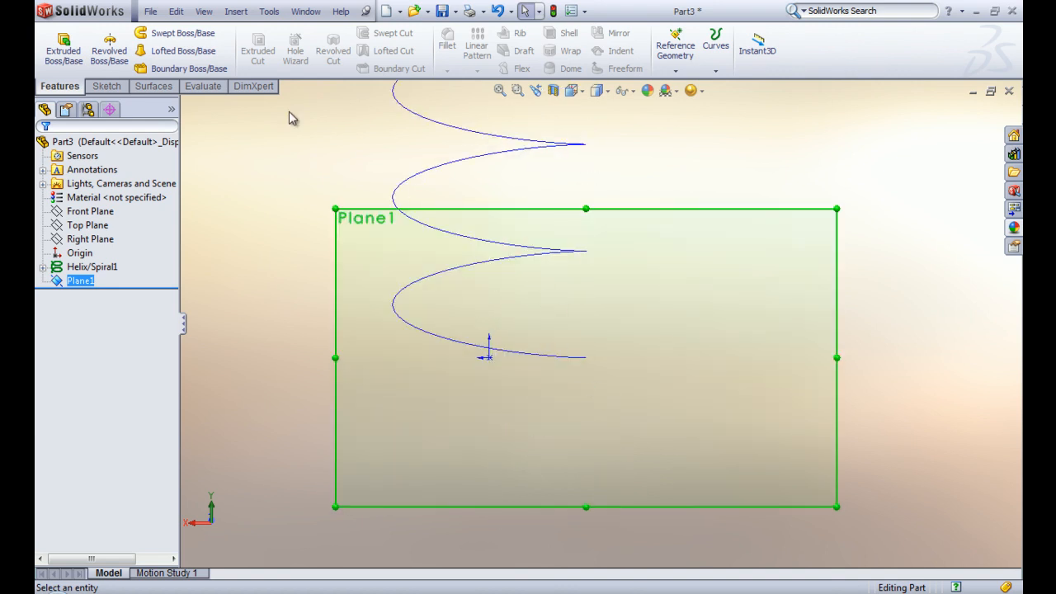
{"action": "left_click", "coordinate": [104, 86]}
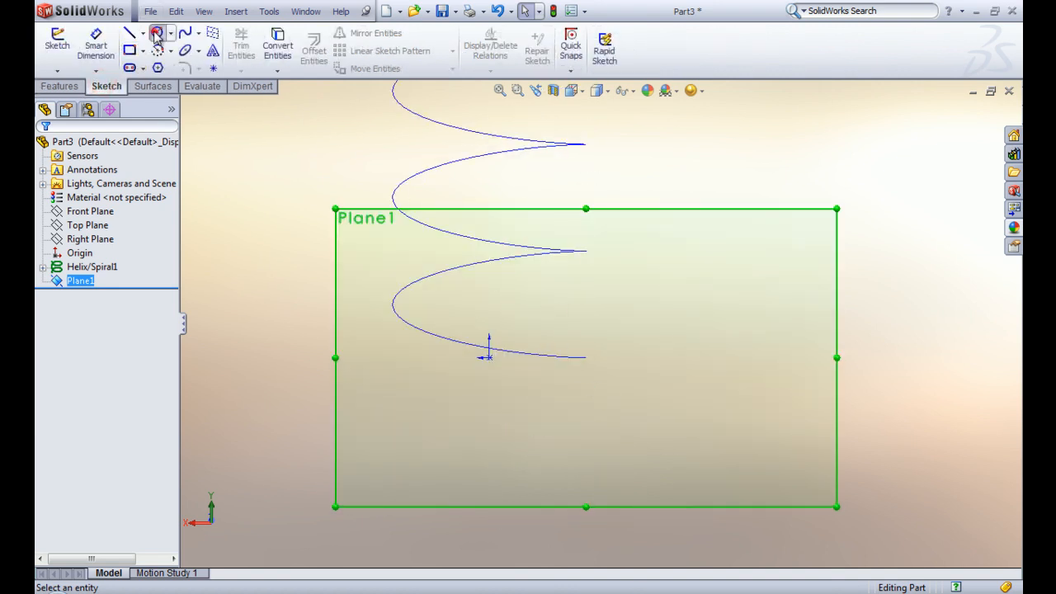
{"action": "left_click", "coordinate": [157, 32]}
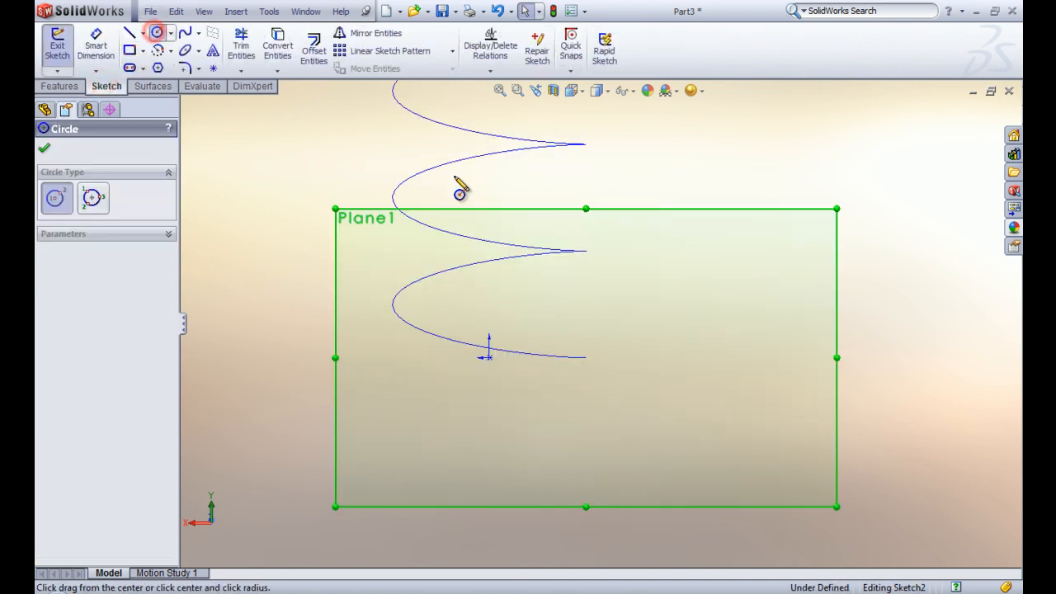
{"action": "left_click", "coordinate": [657, 358]}
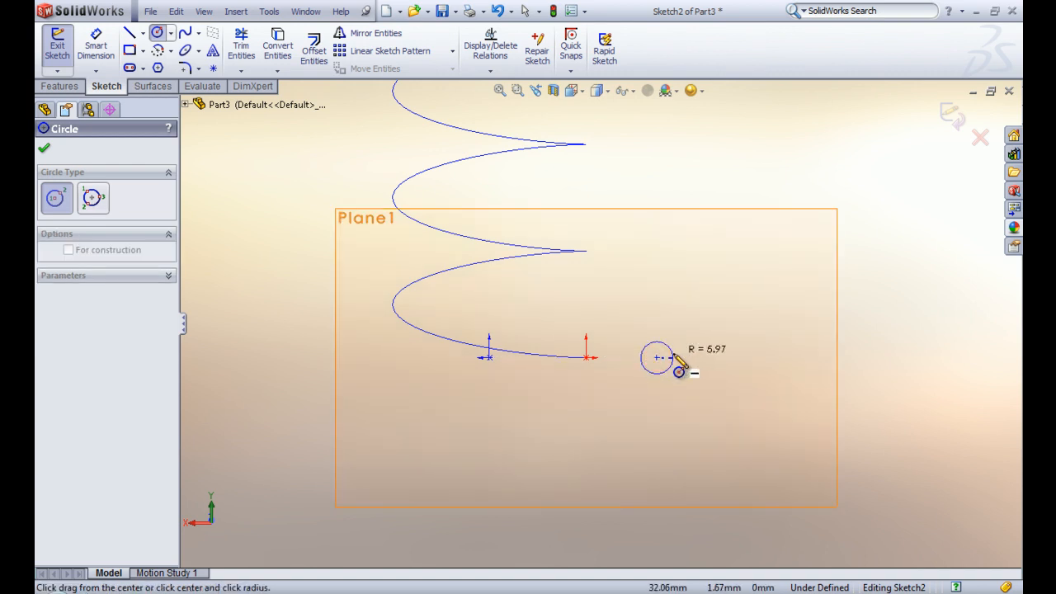
{"action": "left_click", "coordinate": [674, 357]}
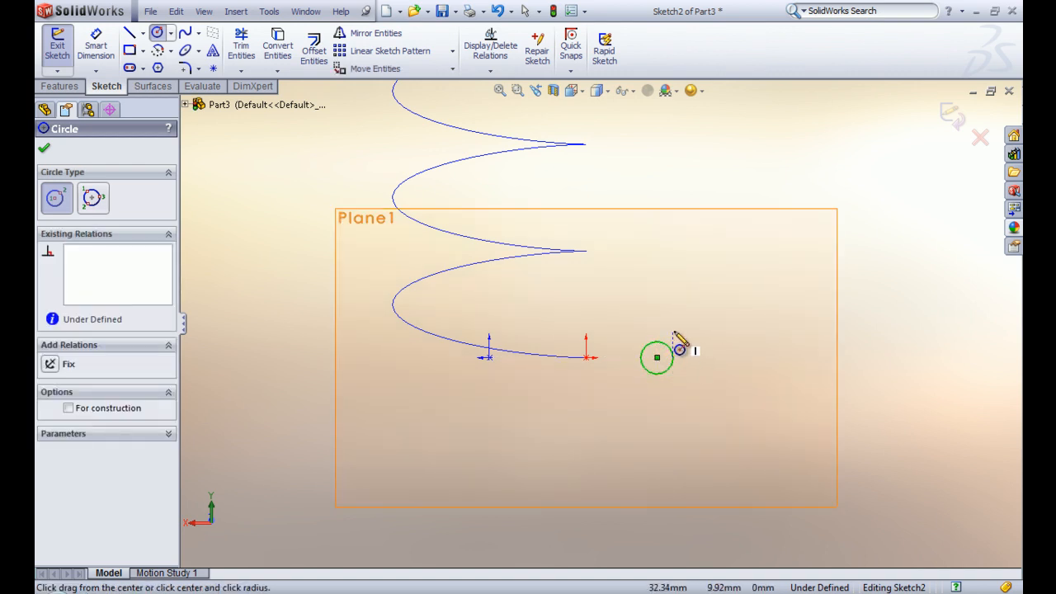
{"action": "key", "text": "Escape"}
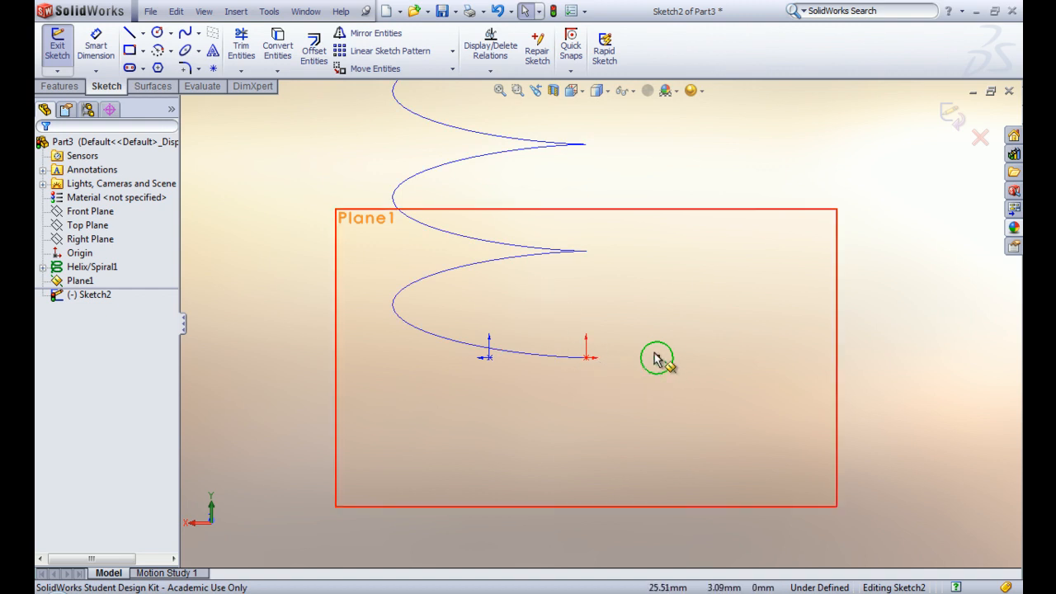
{"action": "left_click", "coordinate": [868, 347]}
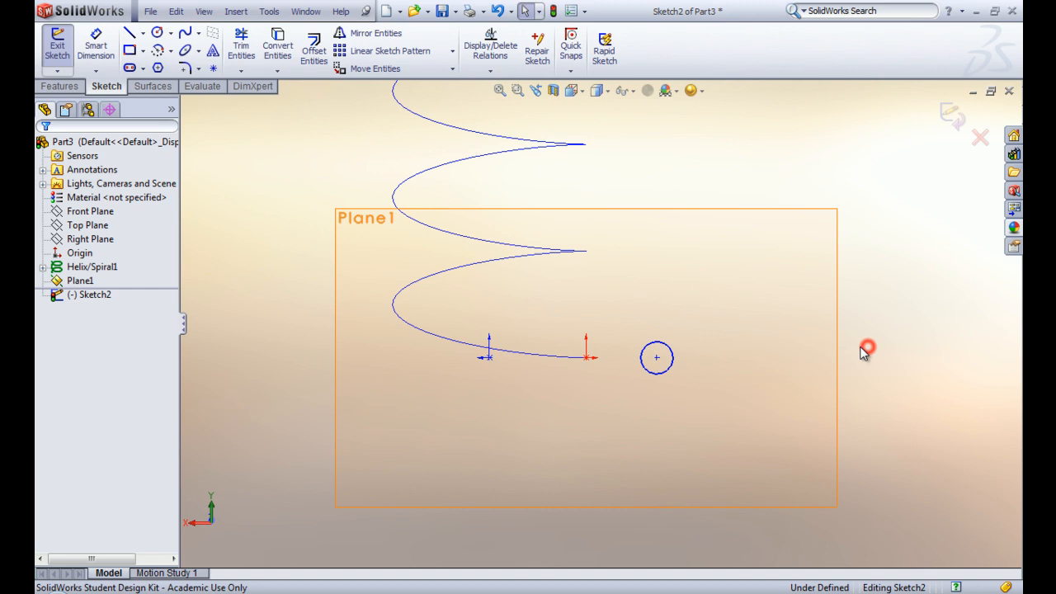
Add a Pierce relation between the small circle's centre and the helix, and exit the sketch
{"action": "left_click", "coordinate": [658, 360]}
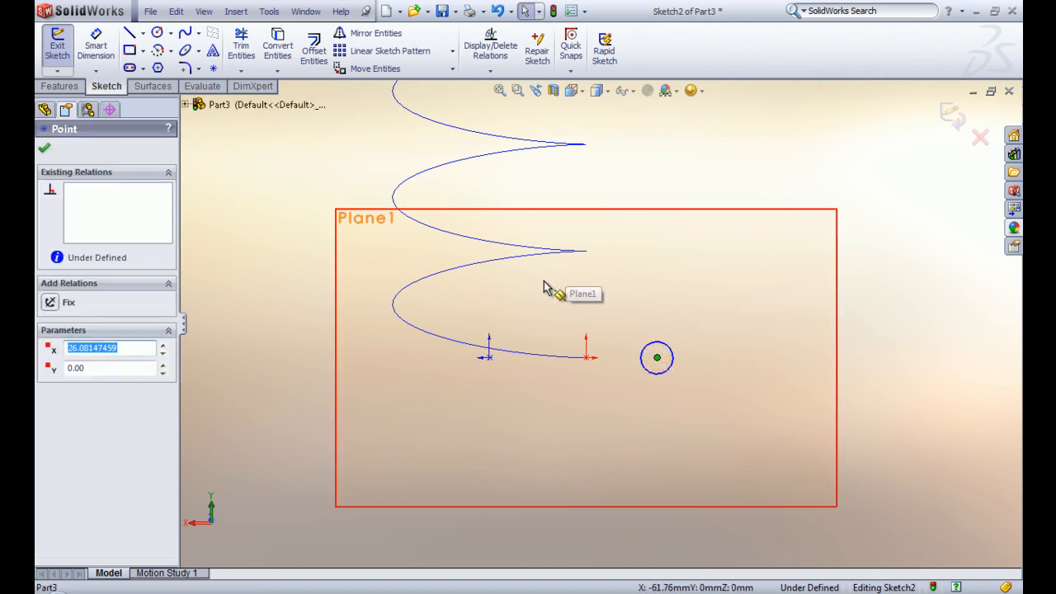
{"action": "left_click", "coordinate": [545, 358], "text": "ctrl"}
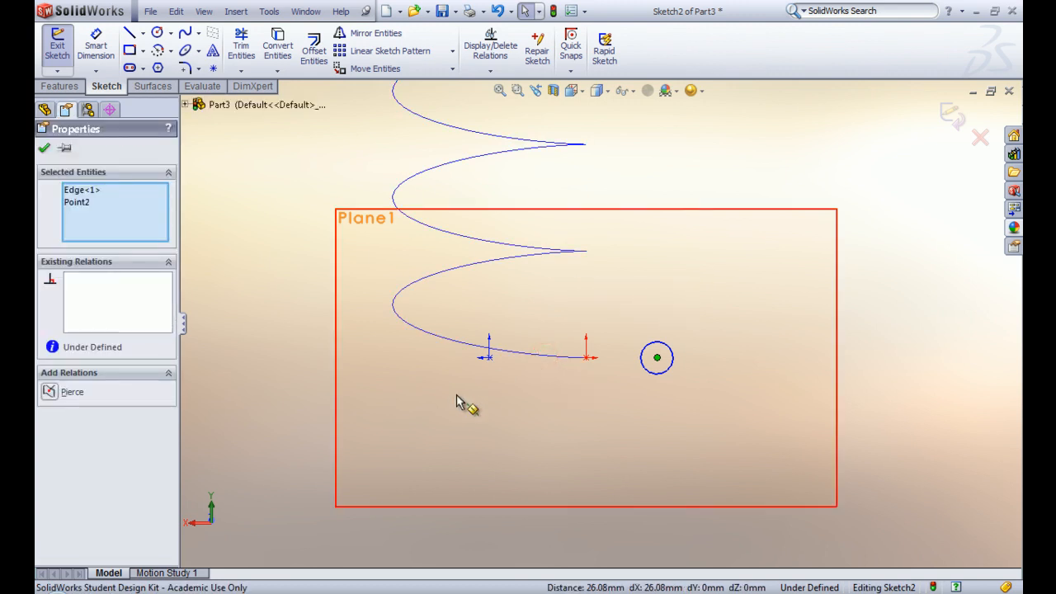
{"action": "left_click", "coordinate": [50, 393]}
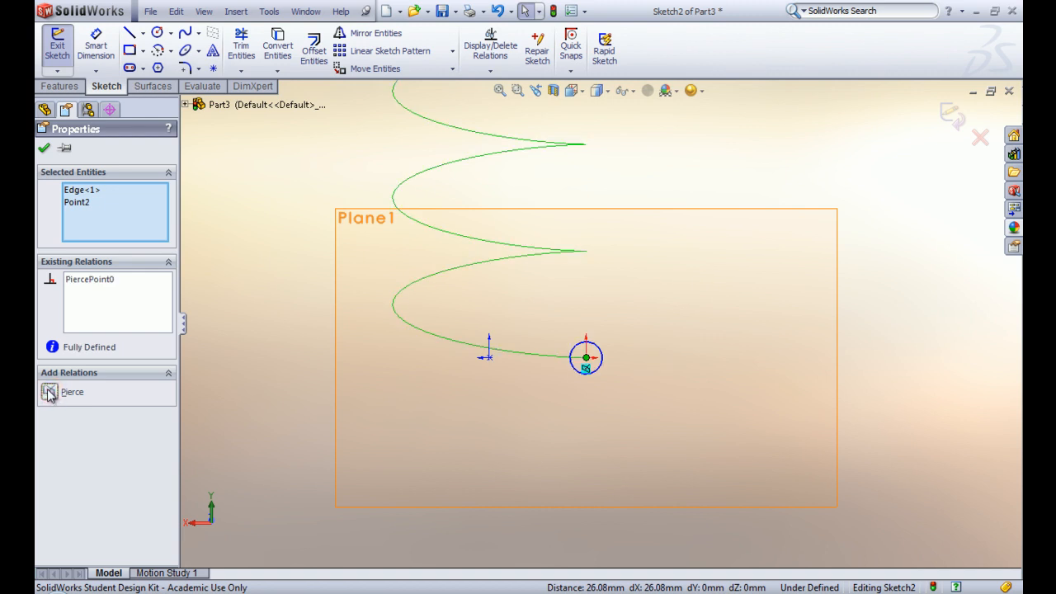
{"action": "left_click", "coordinate": [42, 151]}
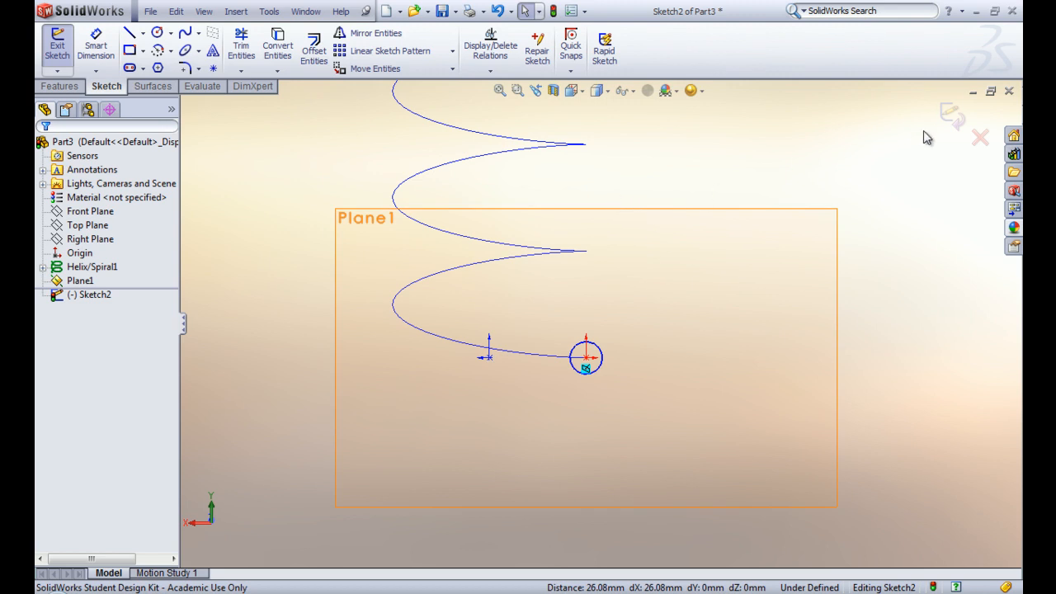
{"action": "left_click", "coordinate": [954, 118]}
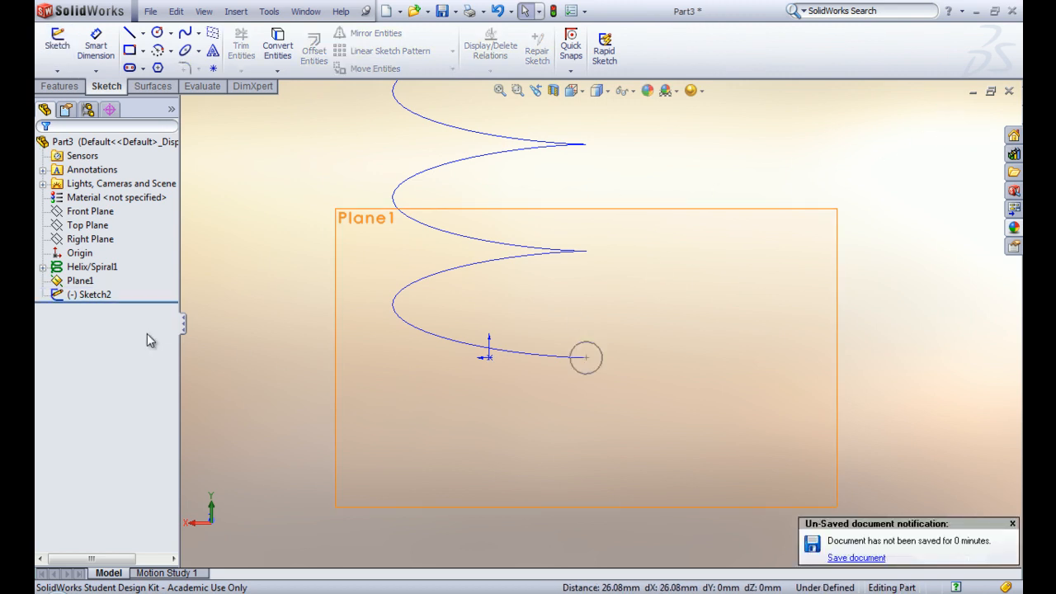
Create a swept boss using the small circle sketch as the profile and the helix as the path
{"action": "left_click", "coordinate": [101, 297]}
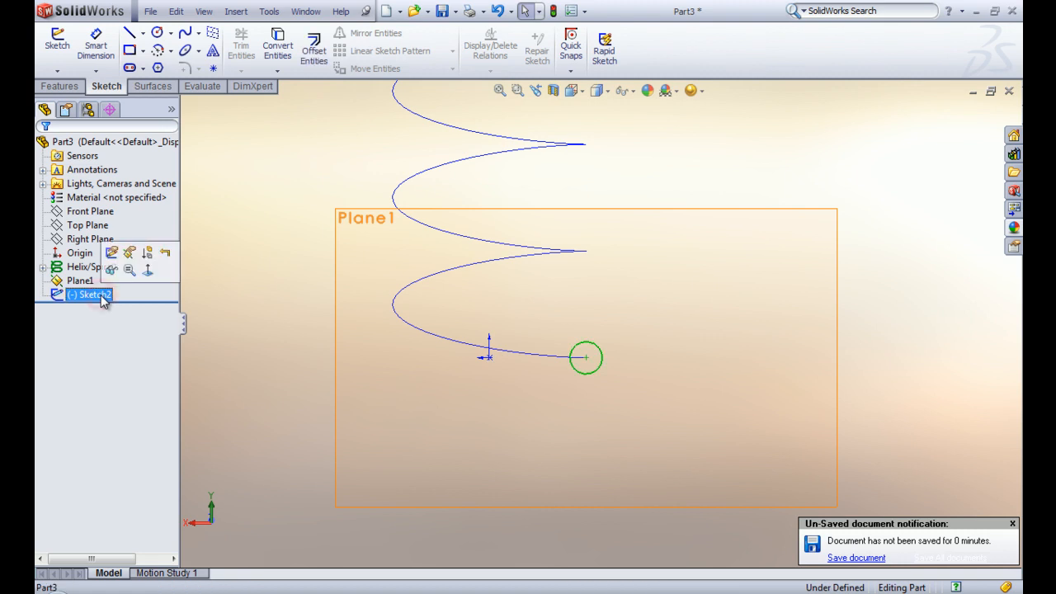
{"action": "left_click", "coordinate": [75, 268], "text": "ctrl"}
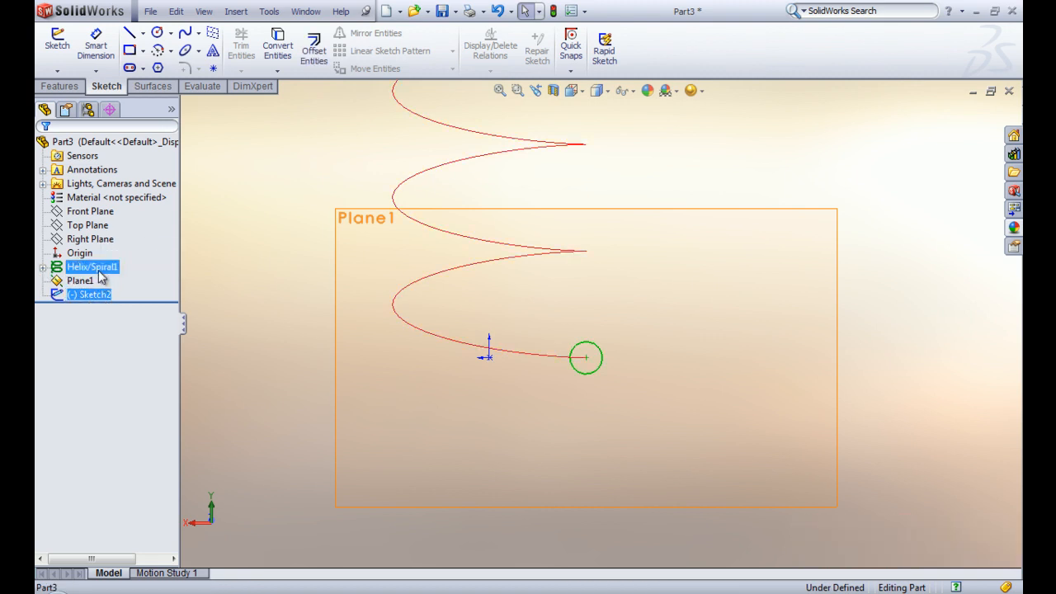
{"action": "key", "text": "space"}
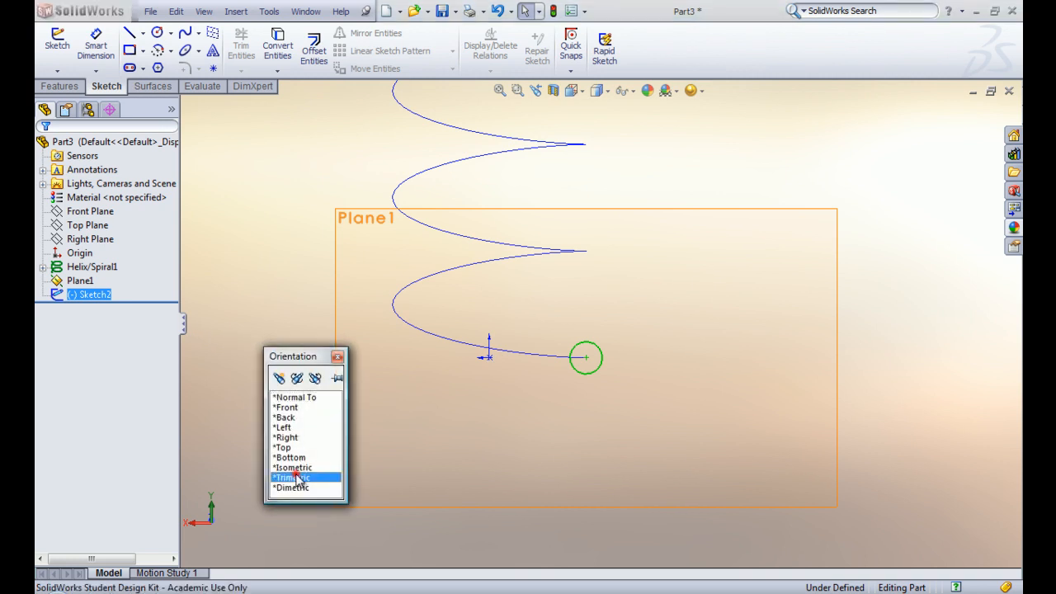
{"action": "left_click", "coordinate": [294, 471]}
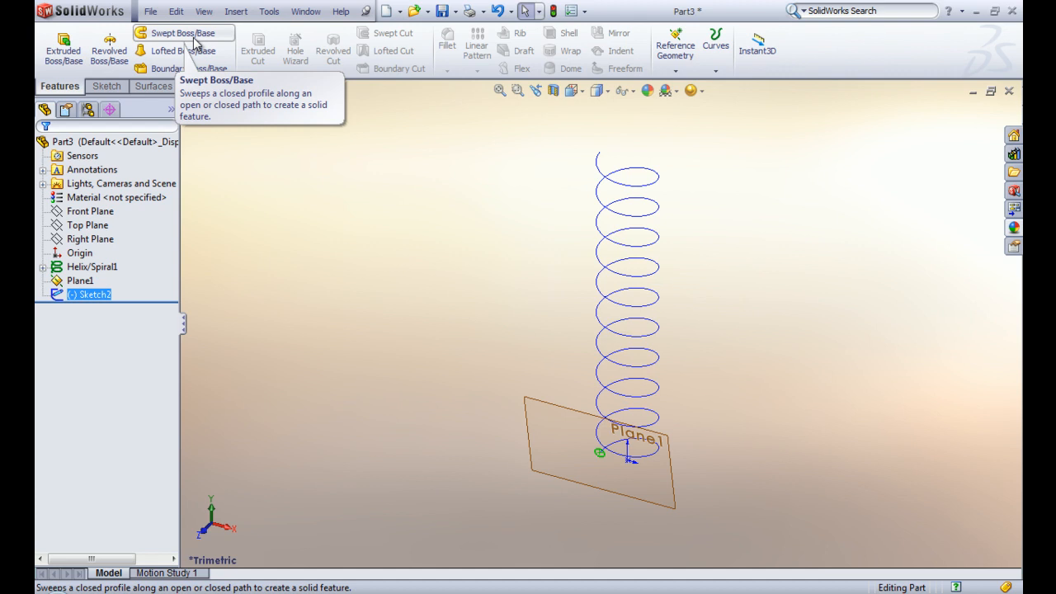
{"action": "left_click", "coordinate": [184, 33]}
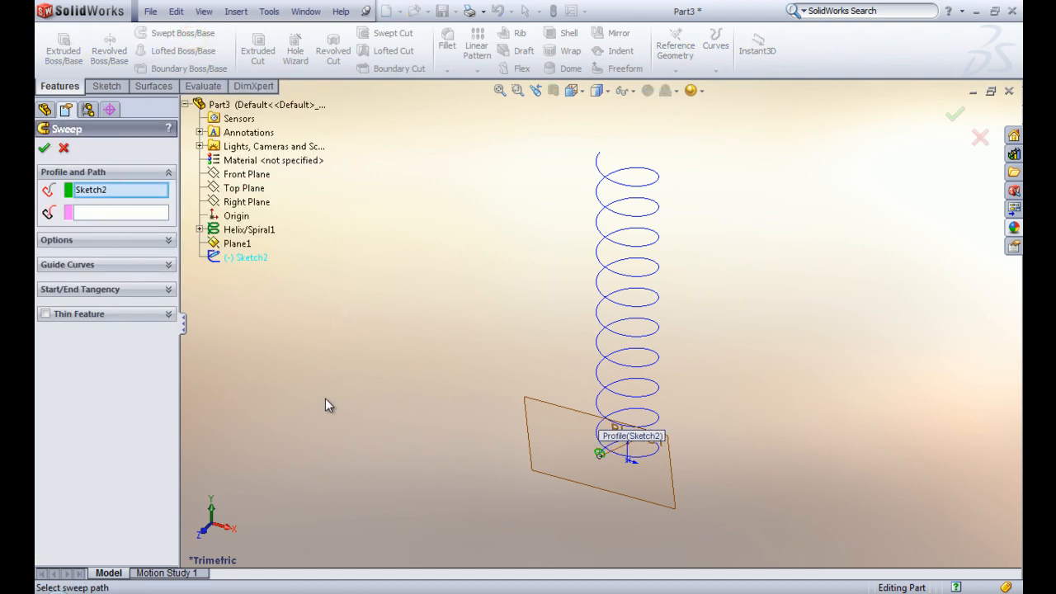
{"action": "left_click", "coordinate": [136, 215]}
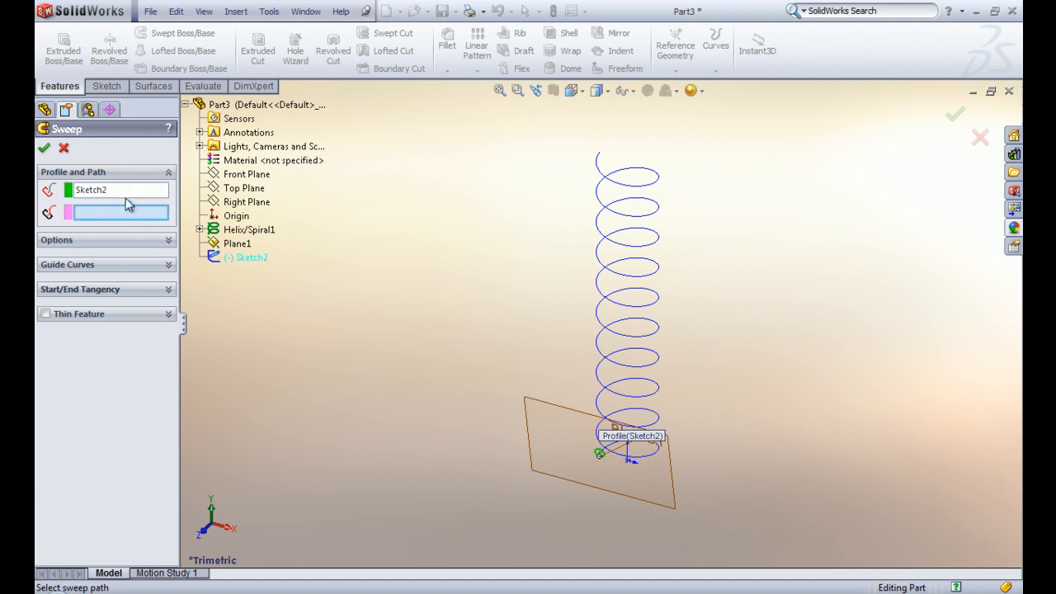
{"action": "left_click", "coordinate": [624, 221]}
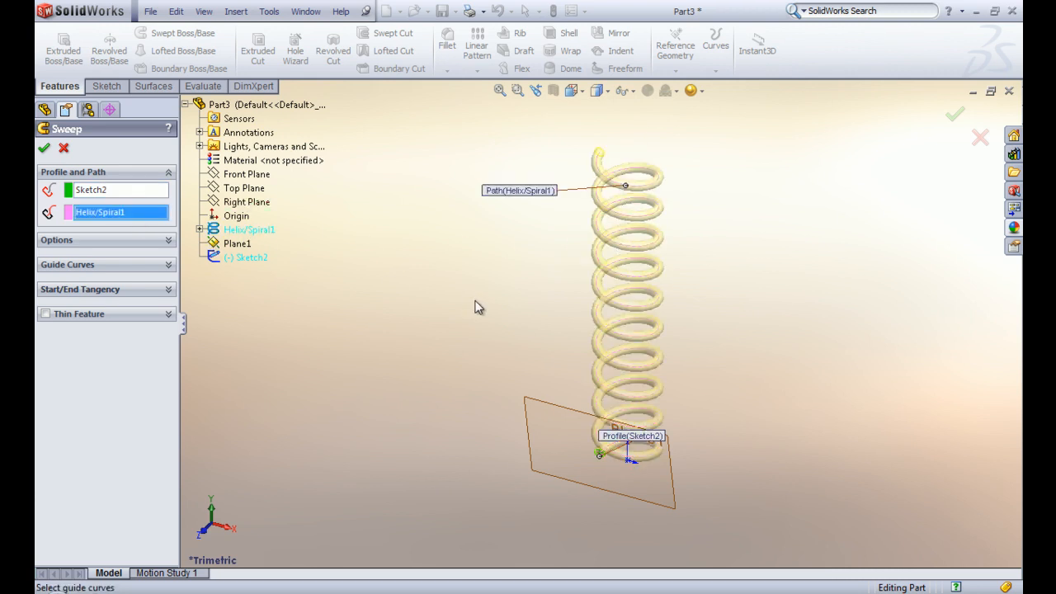
{"action": "left_click", "coordinate": [45, 149]}
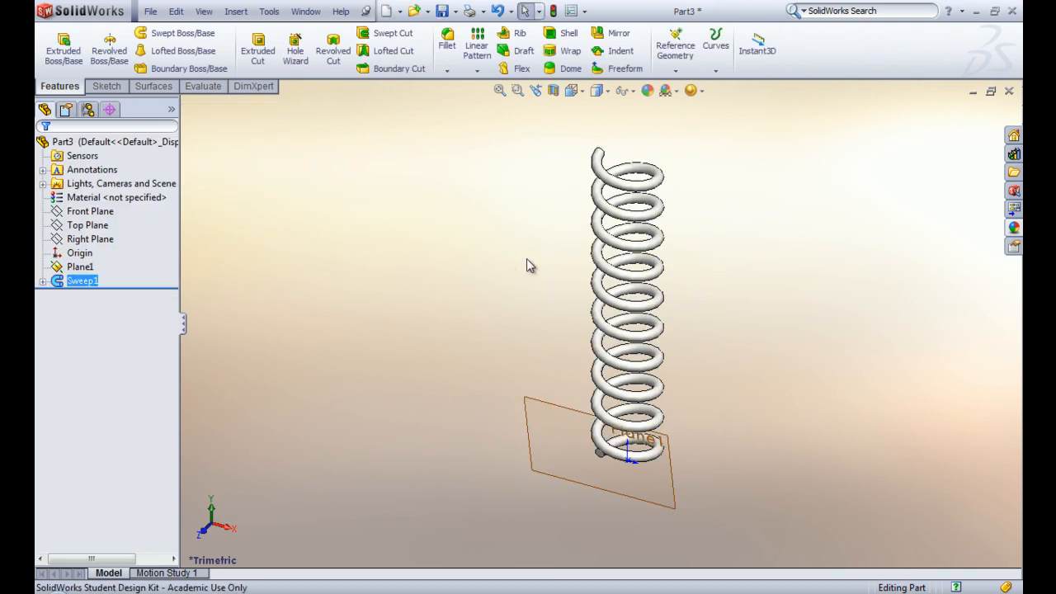
Edit the helix inside the sweep feature and set its revolutions to 1
{"action": "key", "text": "space"}
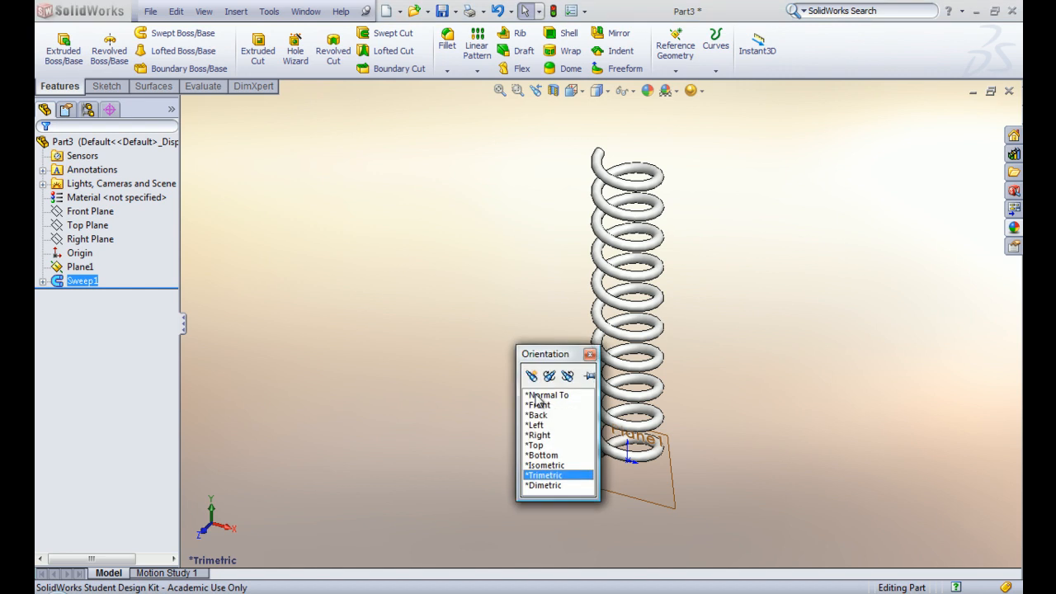
{"action": "left_click", "coordinate": [542, 464]}
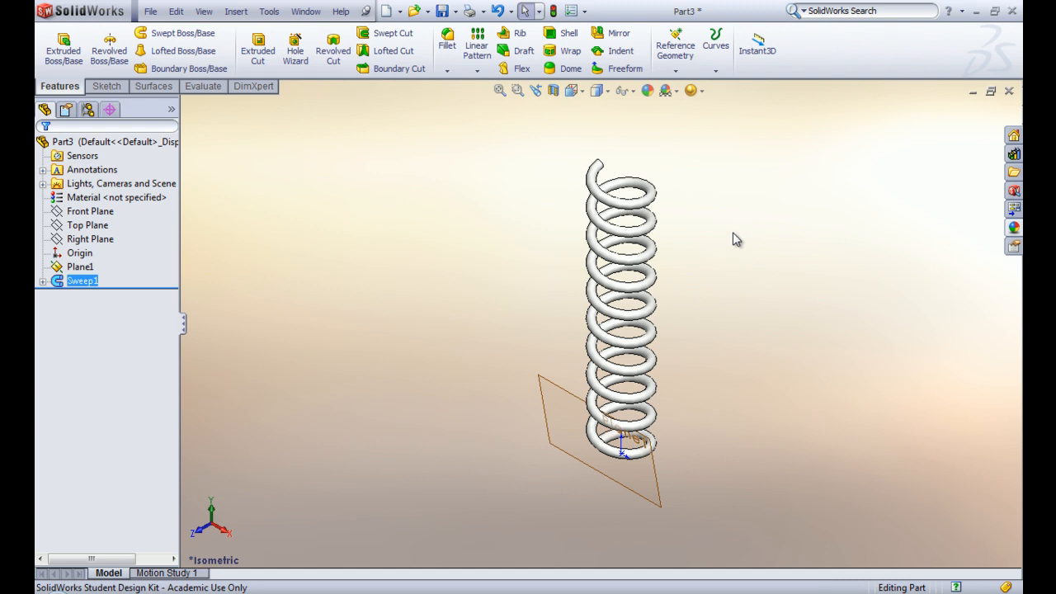
{"action": "left_click", "coordinate": [43, 282]}
{"action": "right_click", "coordinate": [83, 307]}
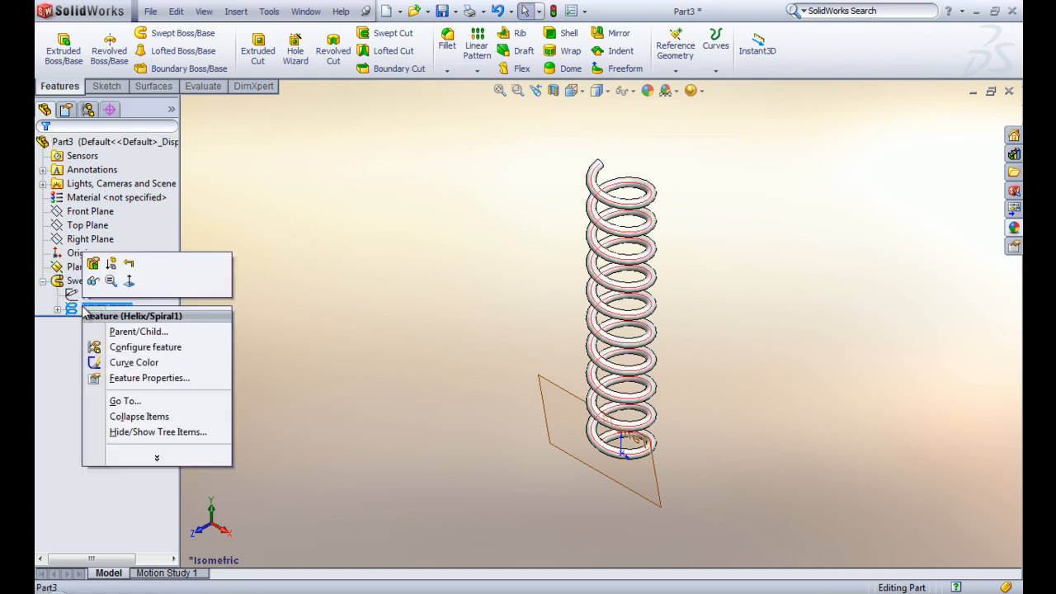
{"action": "left_click", "coordinate": [93, 264]}
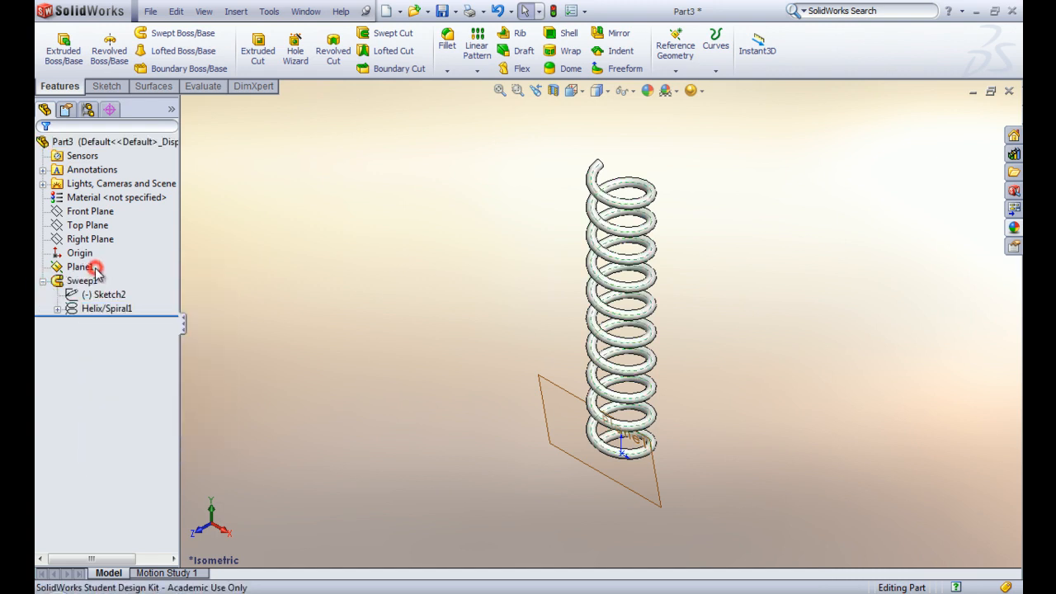
{"action": "double_click", "coordinate": [90, 303]}
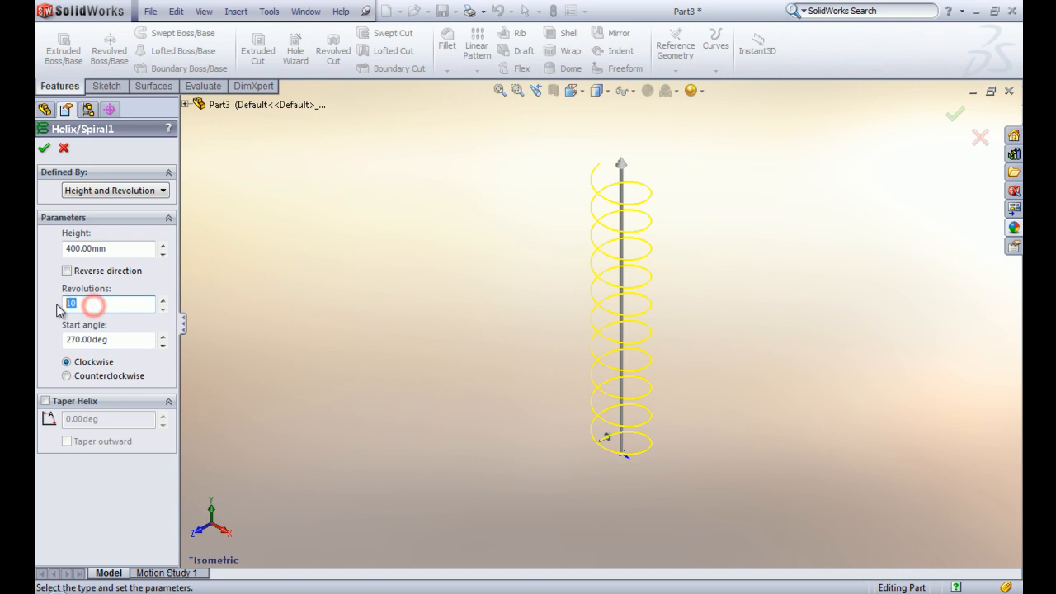
{"action": "type", "text": "1"}
{"action": "left_click", "coordinate": [43, 147]}
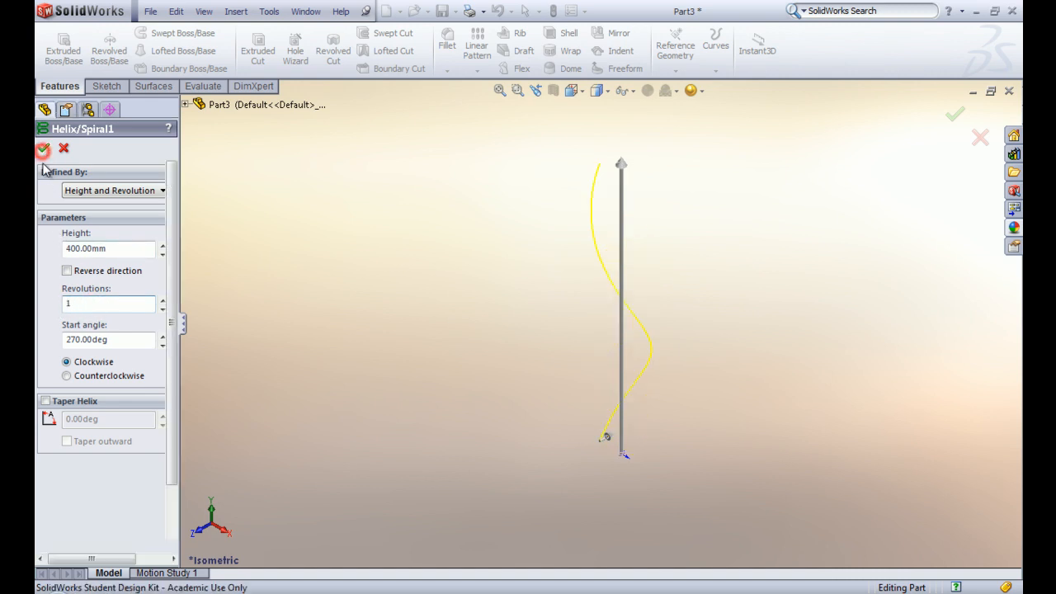
{"action": "middle_click_drag", "start_coordinate": [695, 306], "coordinate": [611, 272]}
{"action": "middle_click_drag", "start_coordinate": [713, 333], "coordinate": [767, 342]}
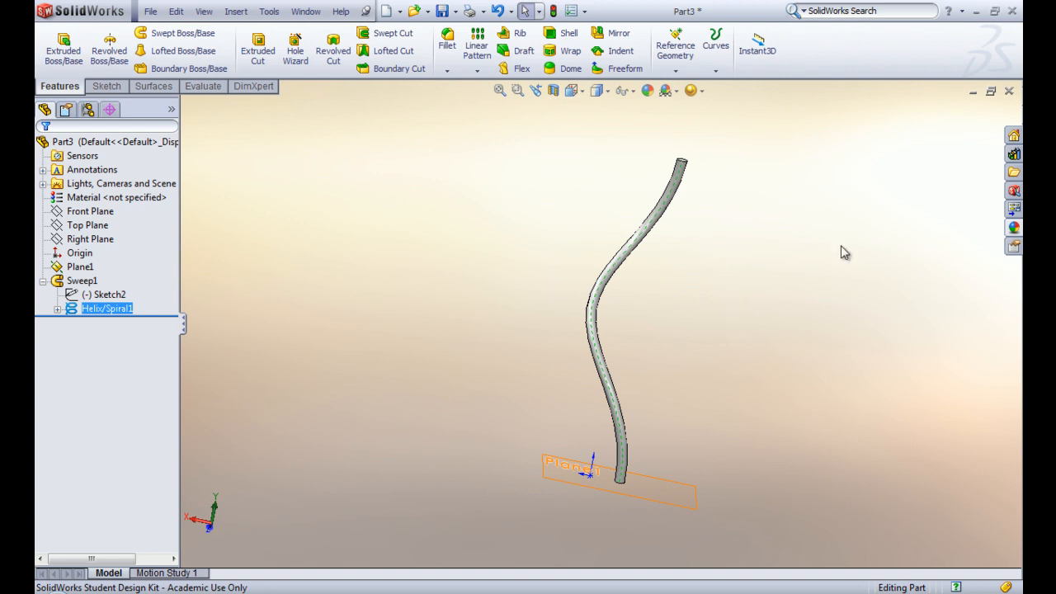